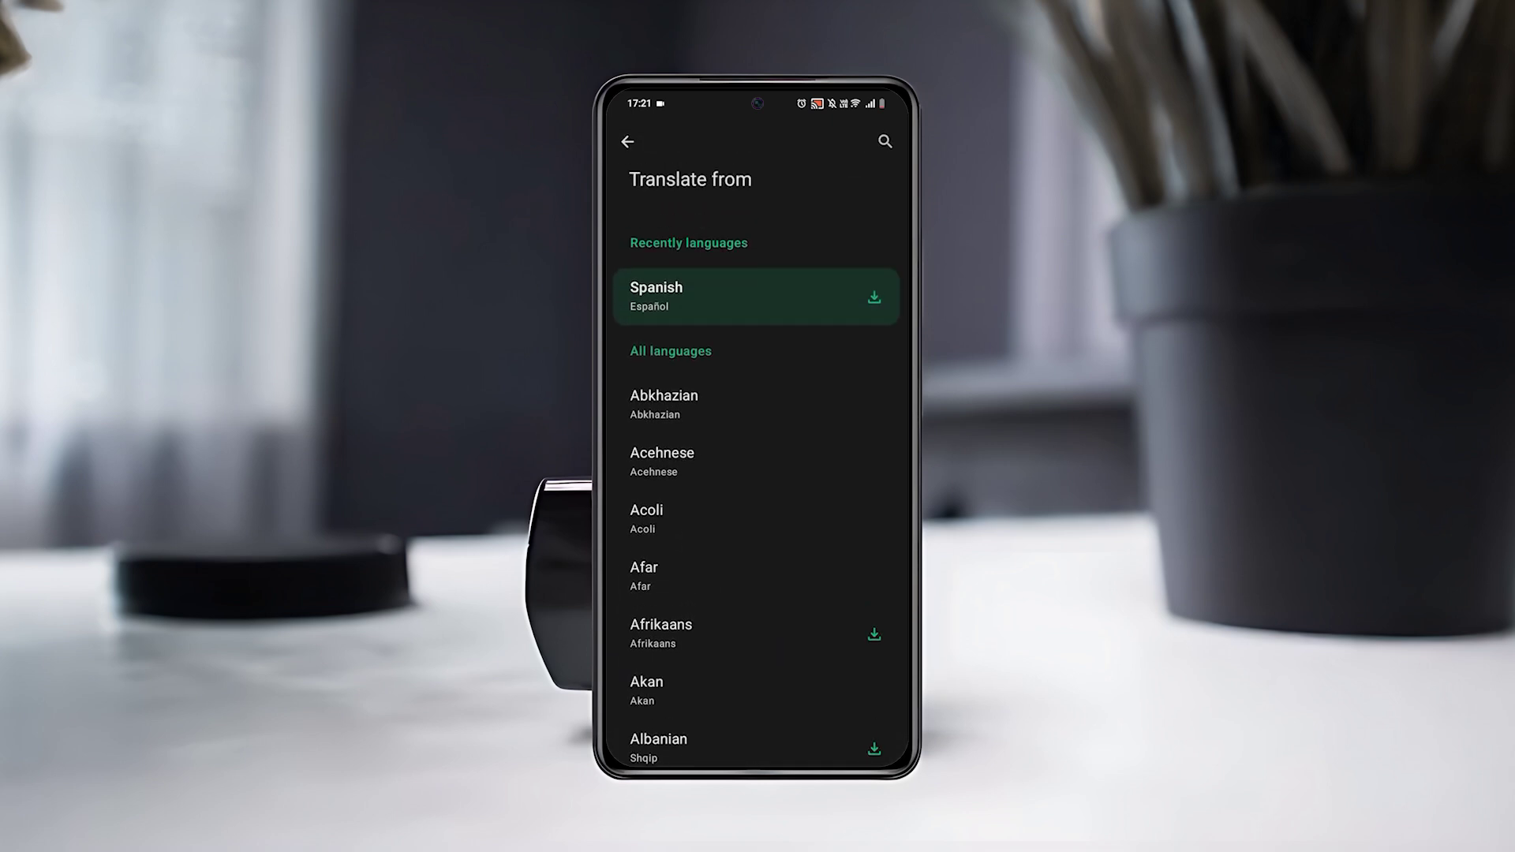
Step: Change the source language from Spanish to Urdu
left_click_drag(825, 477, 817, 358)
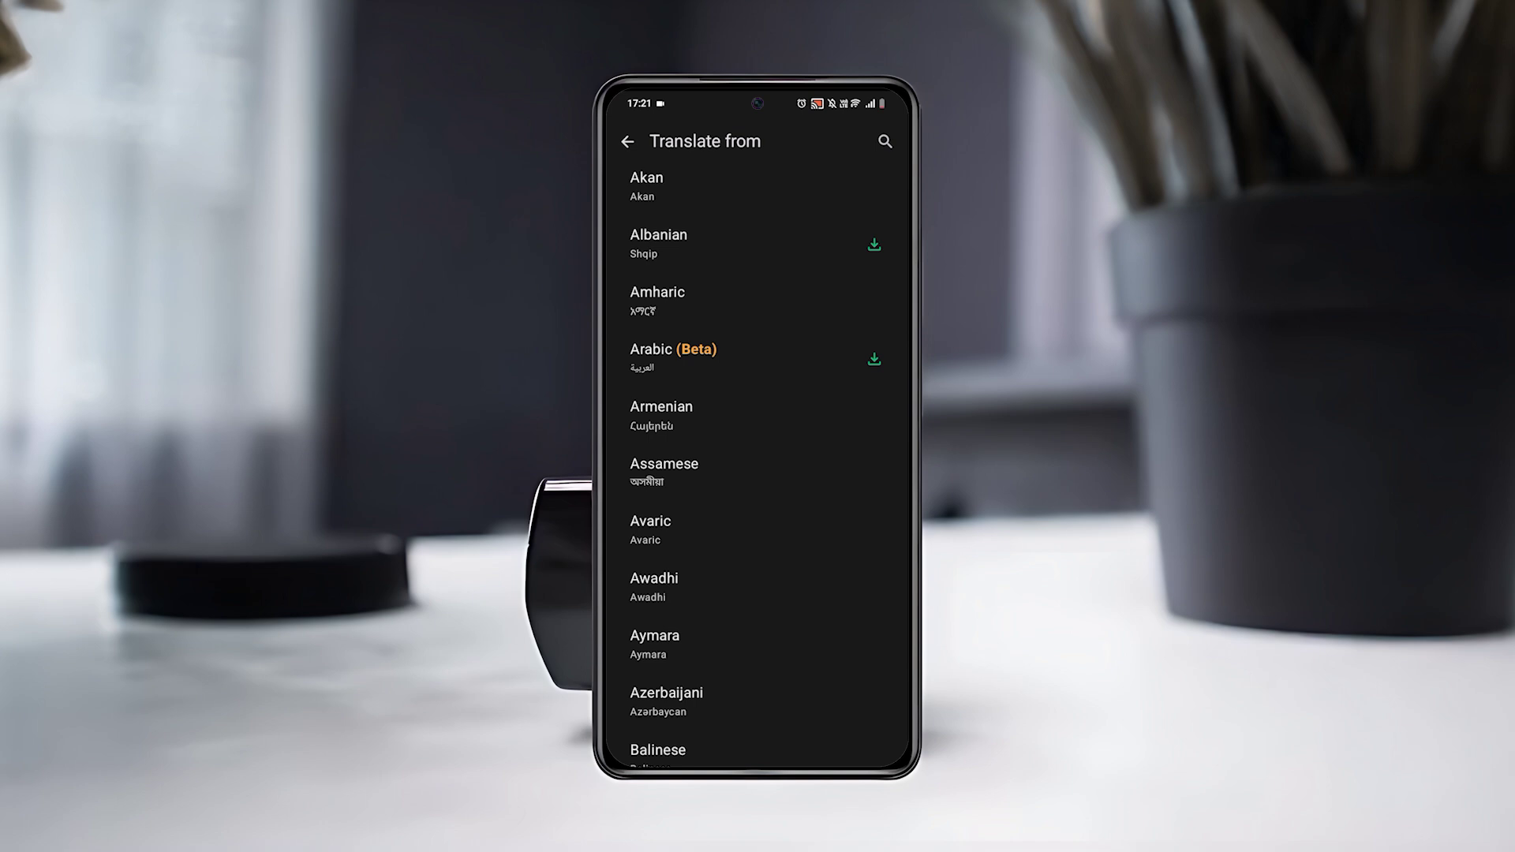
left_click(771, 343)
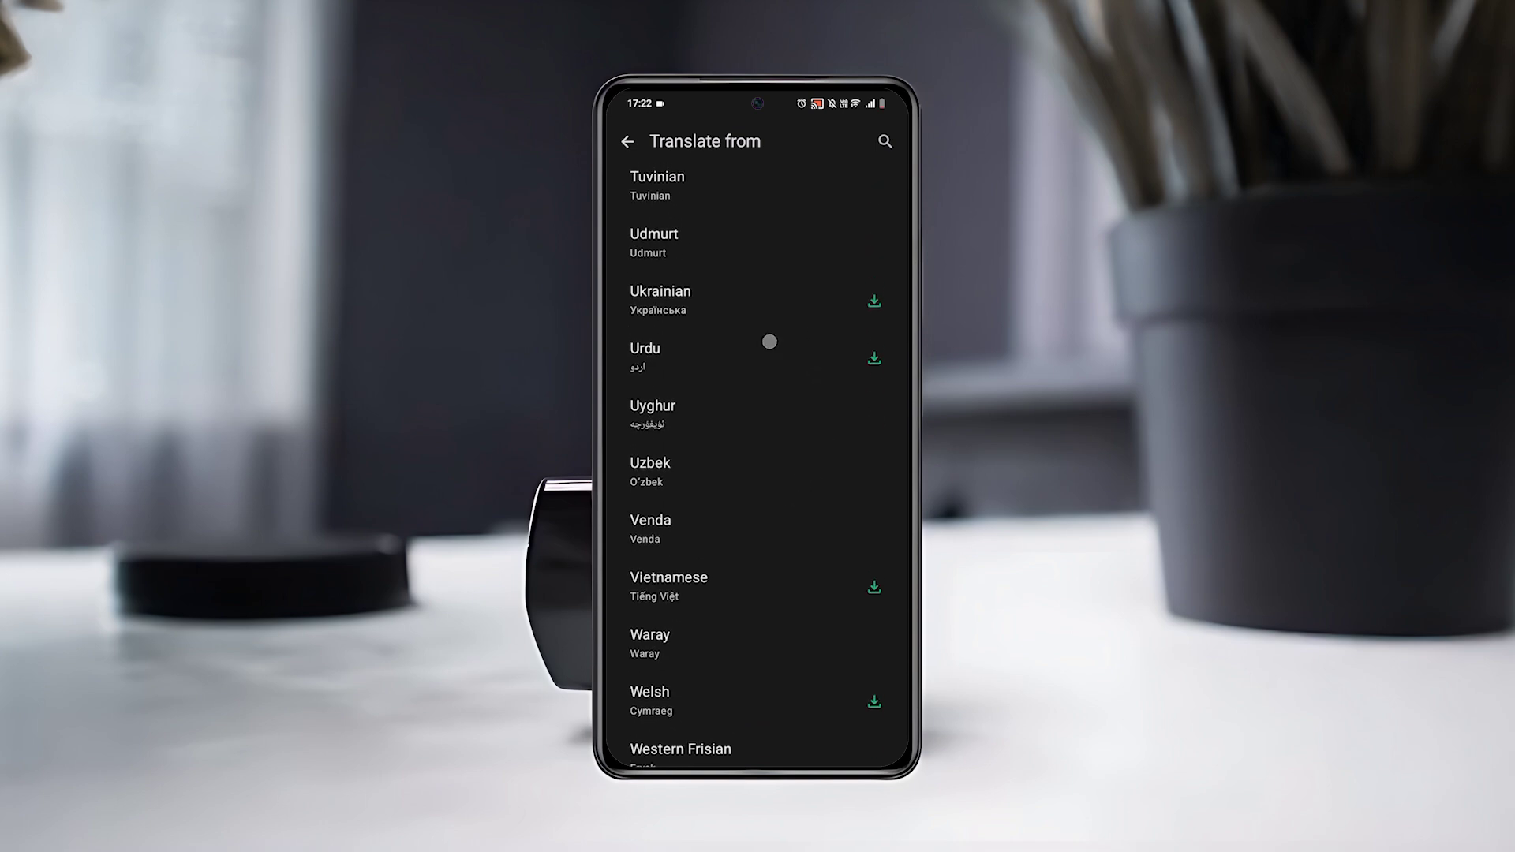
Step: Set English as the target language and keep Google Online Translate as the engine
left_click(830, 214)
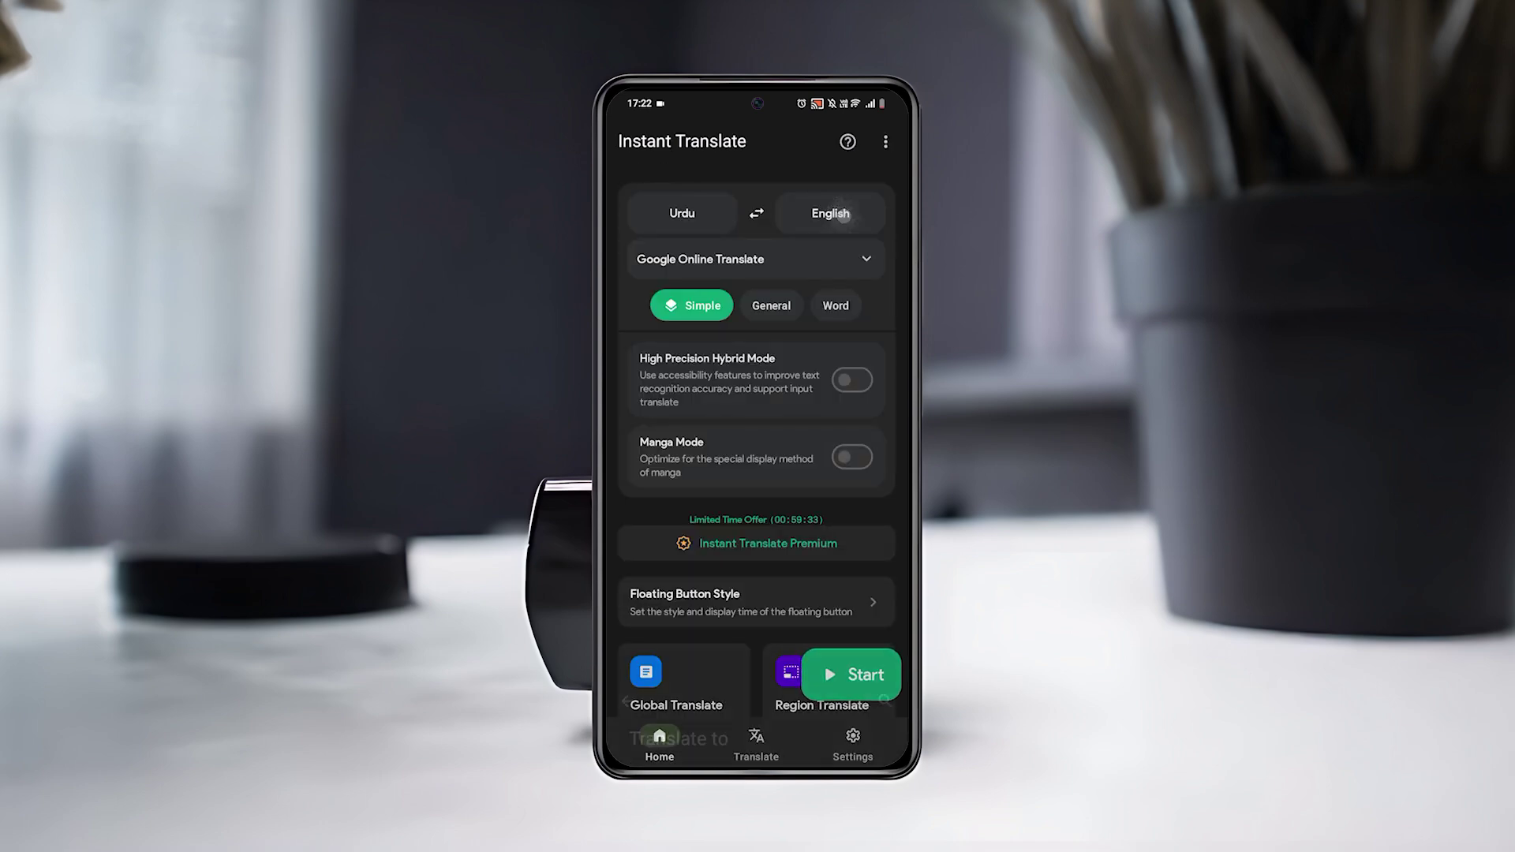
left_click(866, 295)
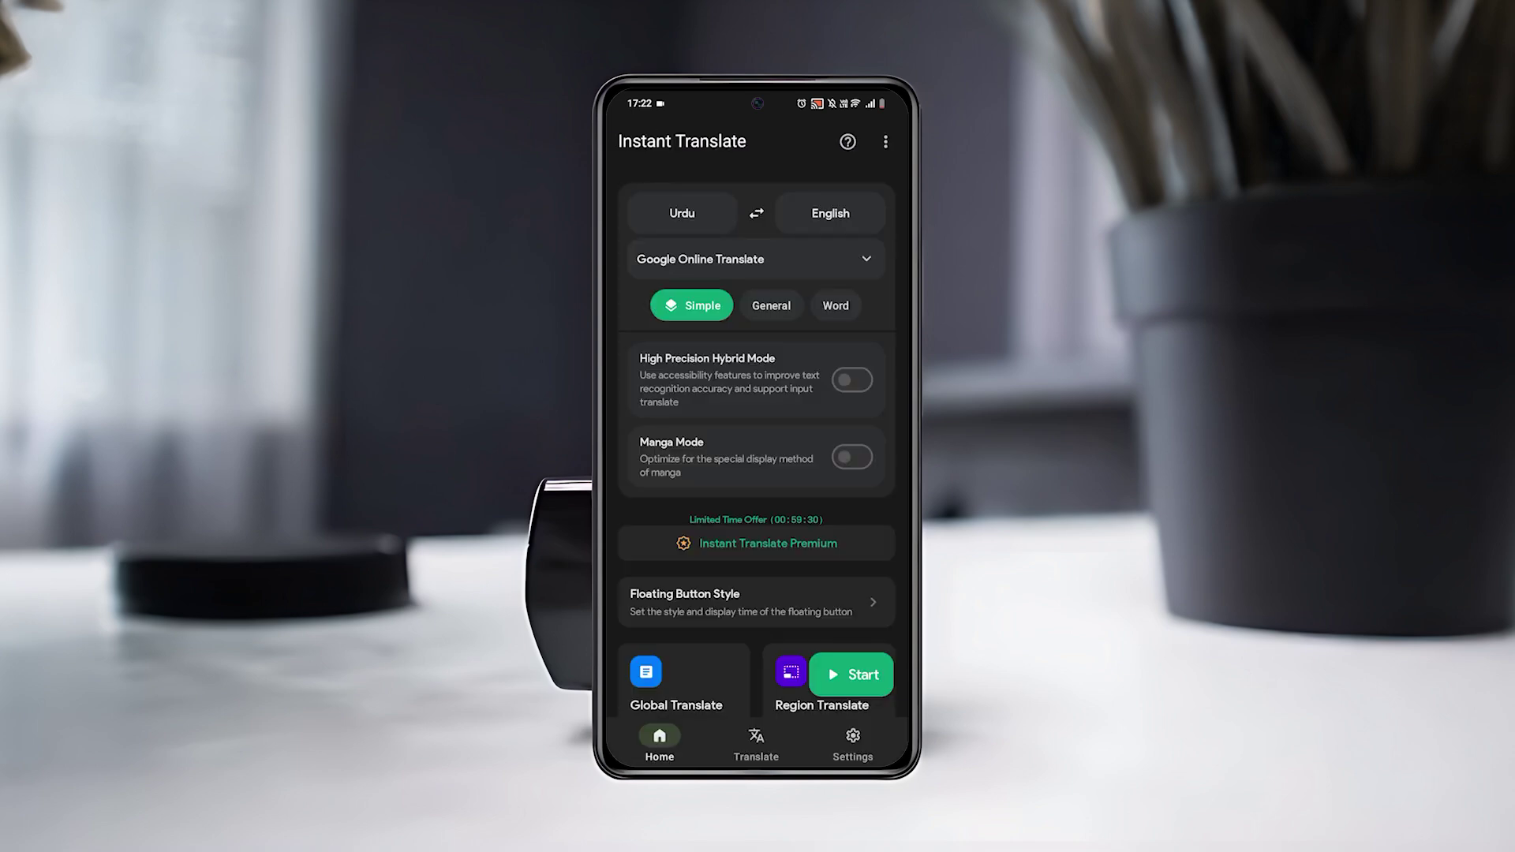
left_click(802, 260)
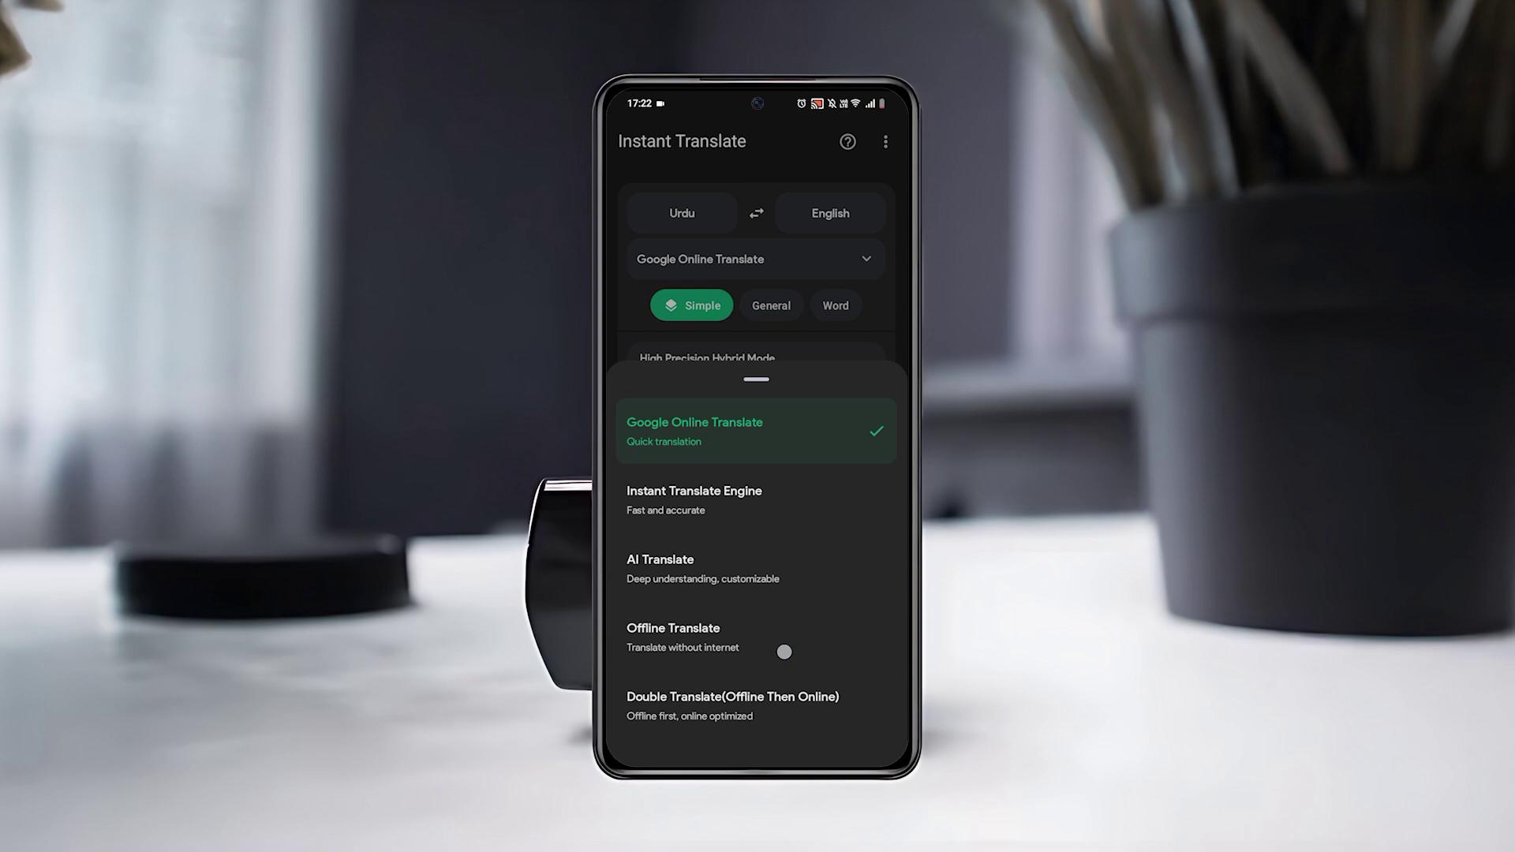
left_click_drag(785, 652, 784, 758)
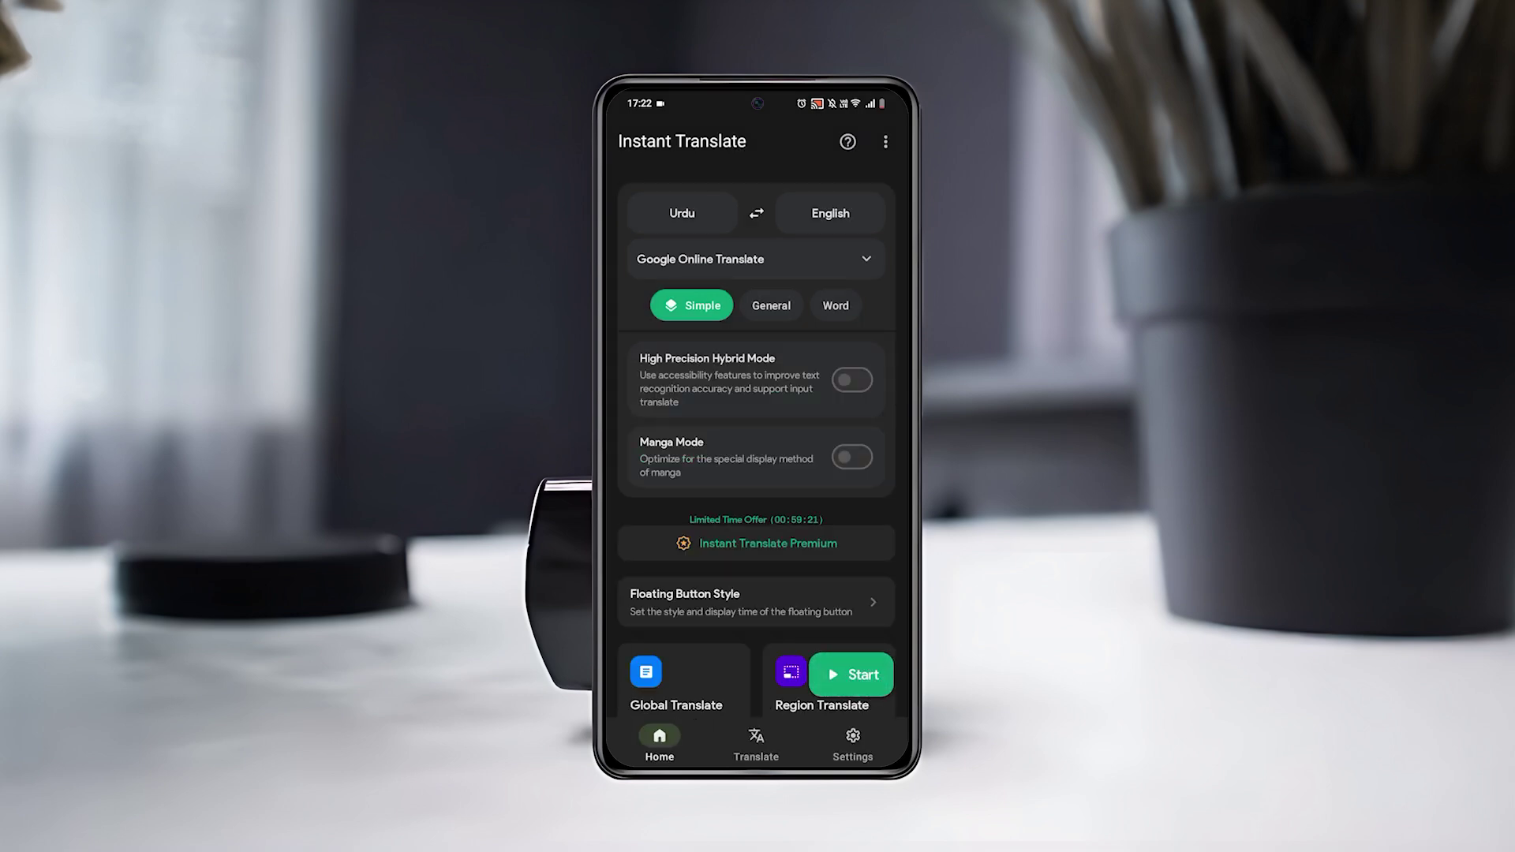
Step: Start the floating translation service from the Instant Translate home screen
mouse_move(775, 305)
left_mouse_down()
mouse_move(778, 352)
mouse_move(839, 254)
left_mouse_up()
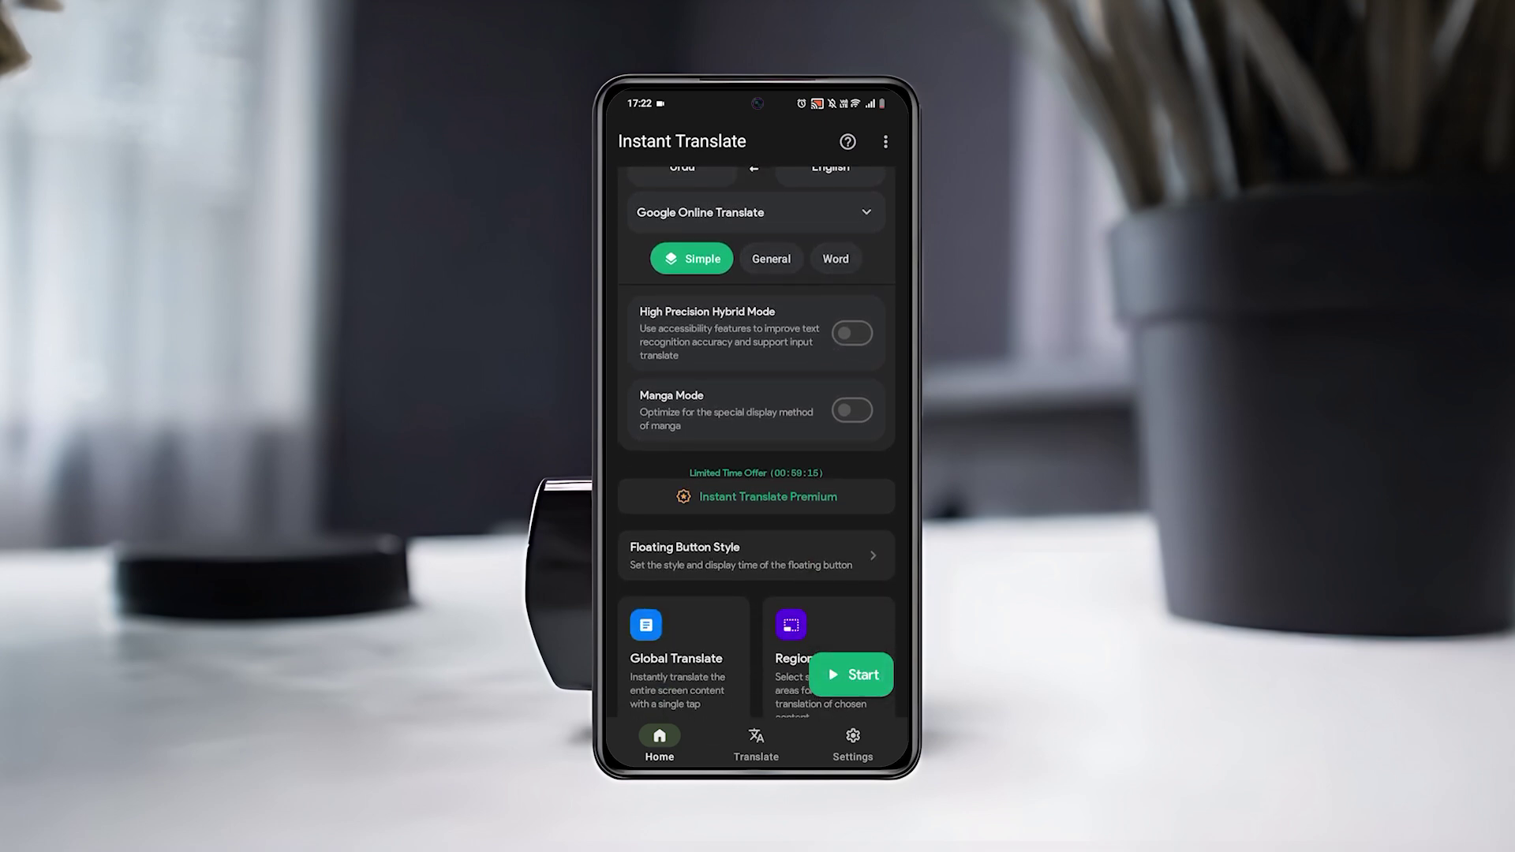
left_click_drag(758, 533, 758, 486)
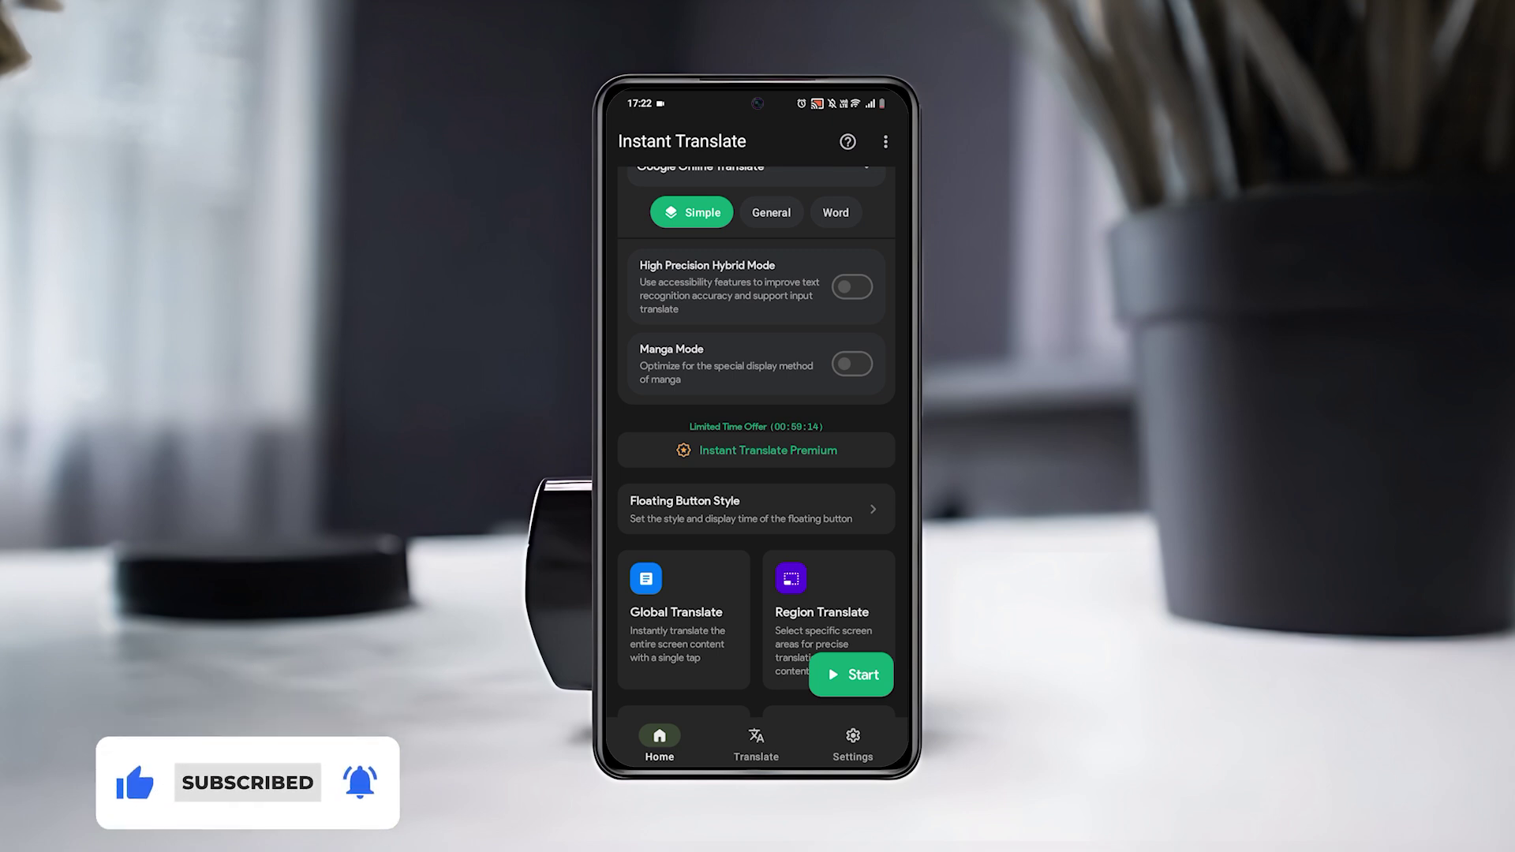
scroll(757, 426, "up", 5)
left_click(851, 675)
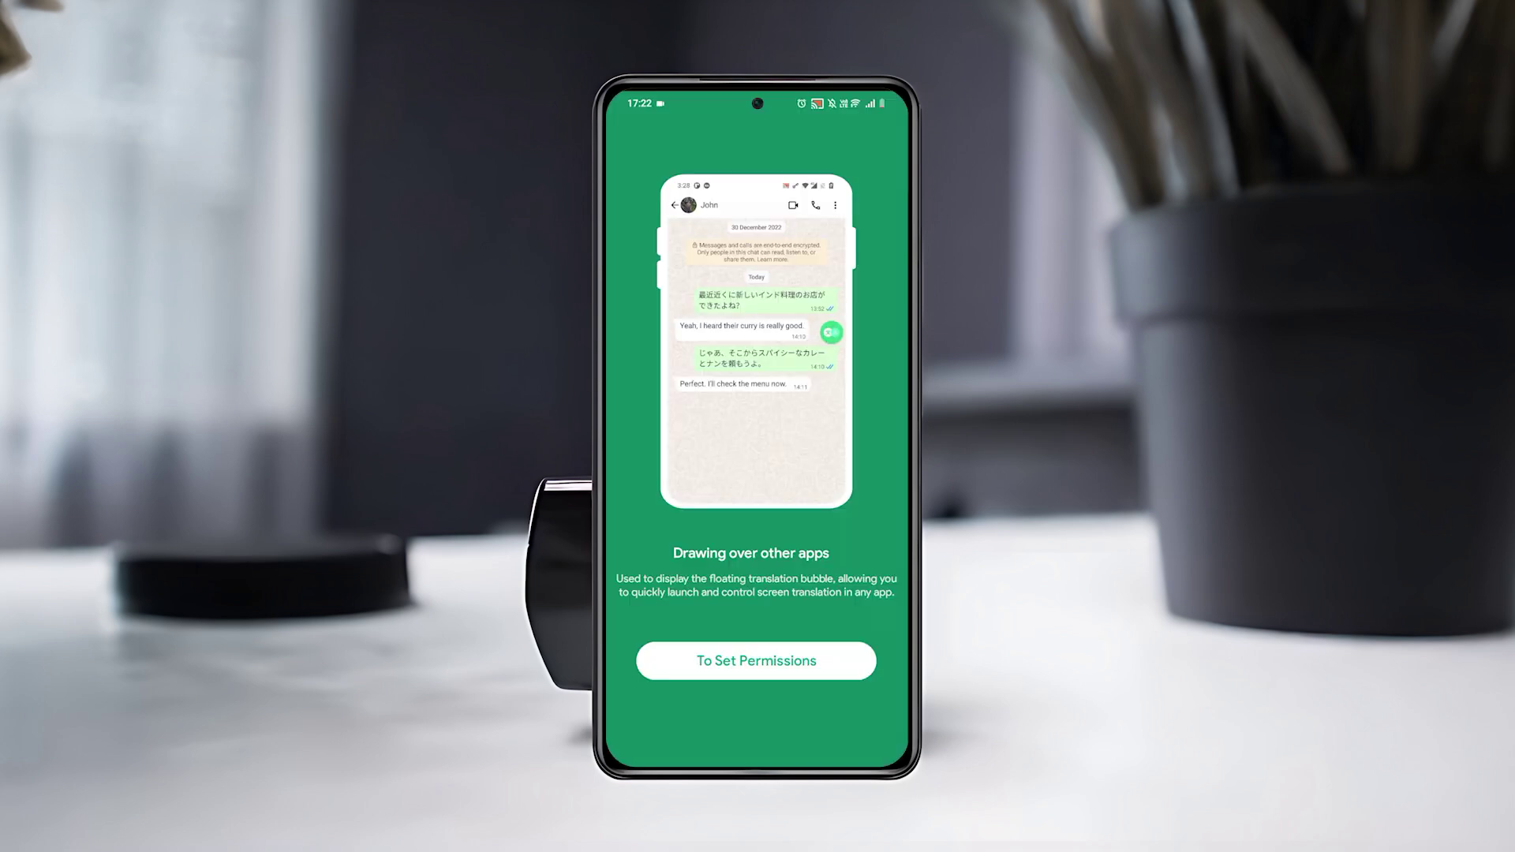
Step: Allow display over other apps, then open Easy Urdu Typing from a Google search for Urdu text
left_click(783, 664)
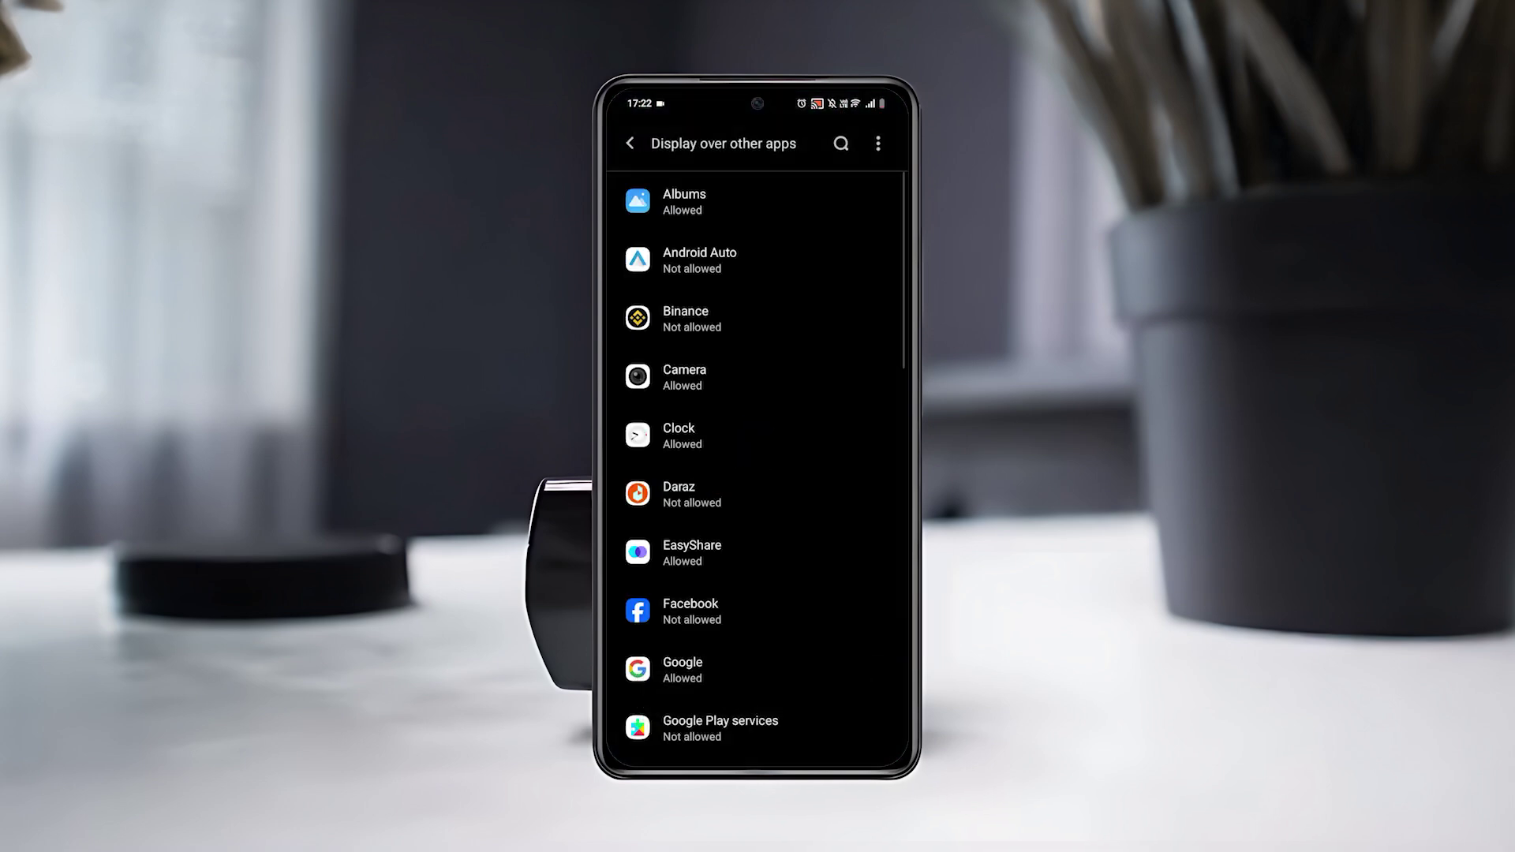
scroll(822, 491, "down", 1)
scroll(822, 531, "down", 1)
scroll(821, 568, "down", 1)
left_click(757, 673)
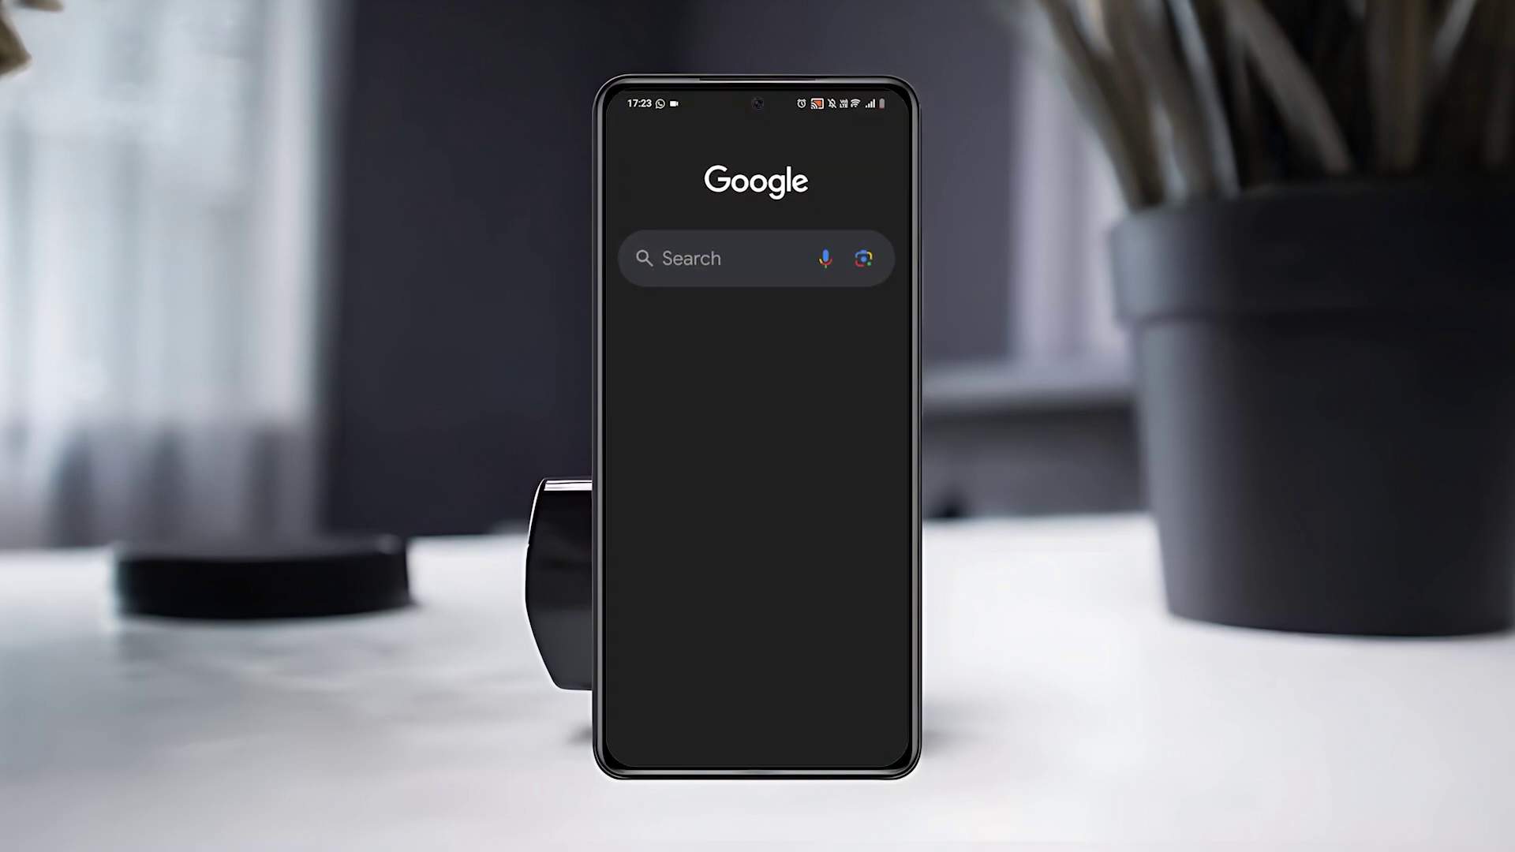
type("Urdu")
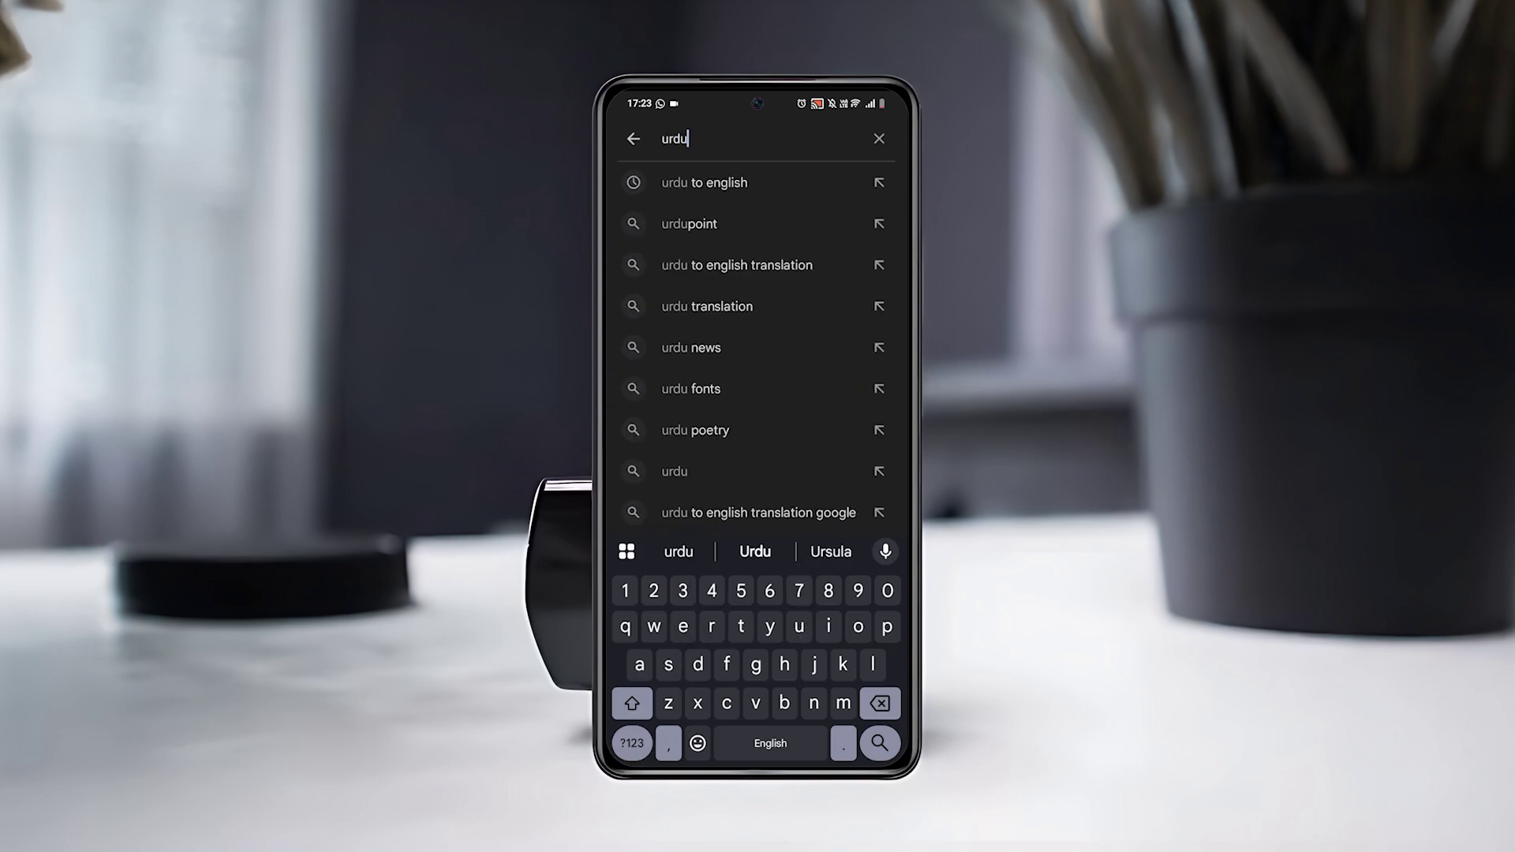
type(" text")
key("Return")
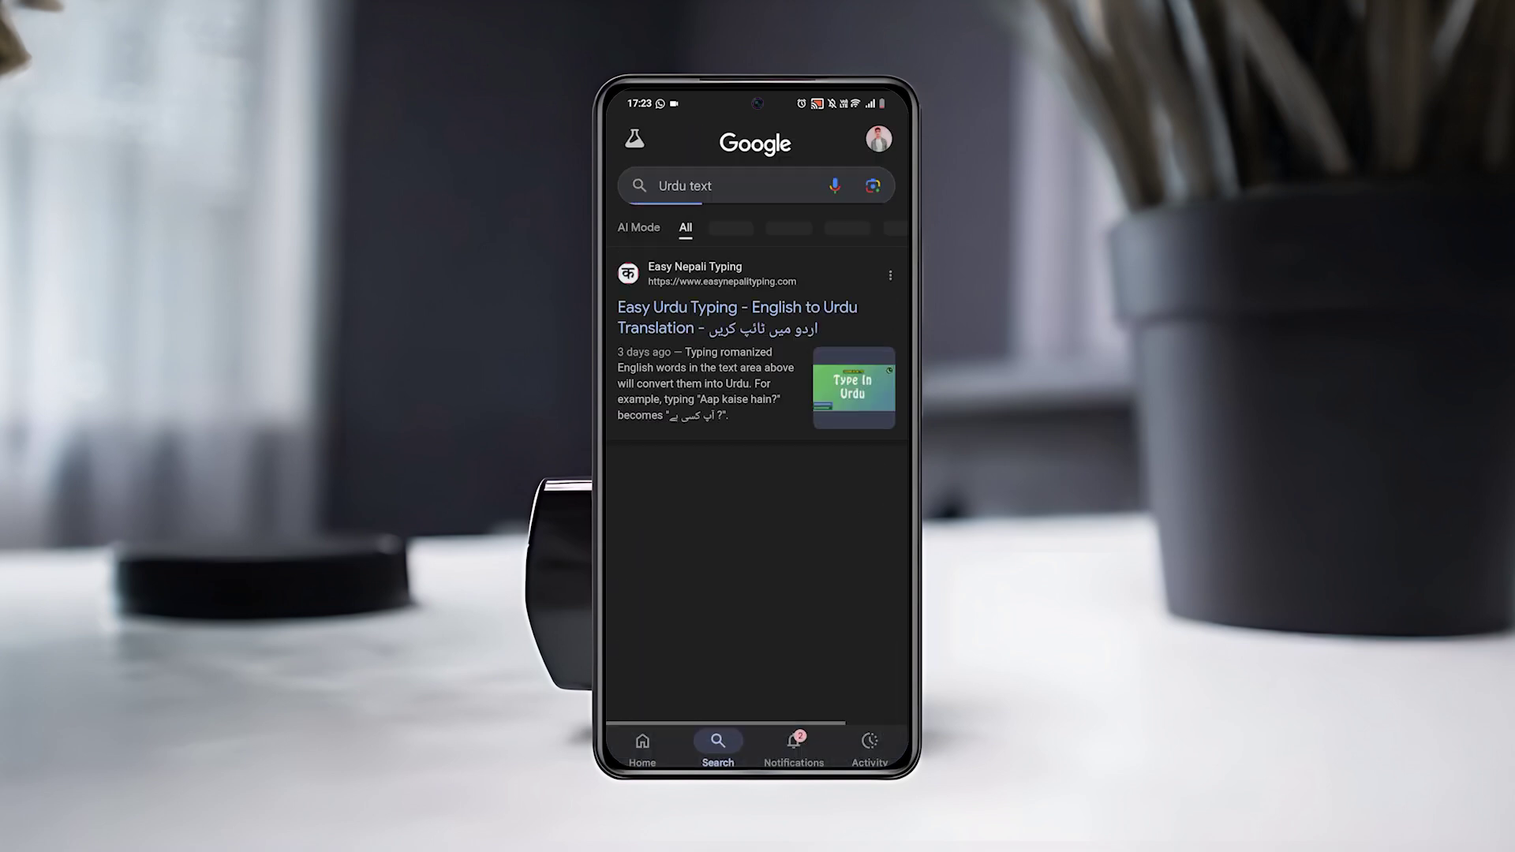
left_click(737, 307)
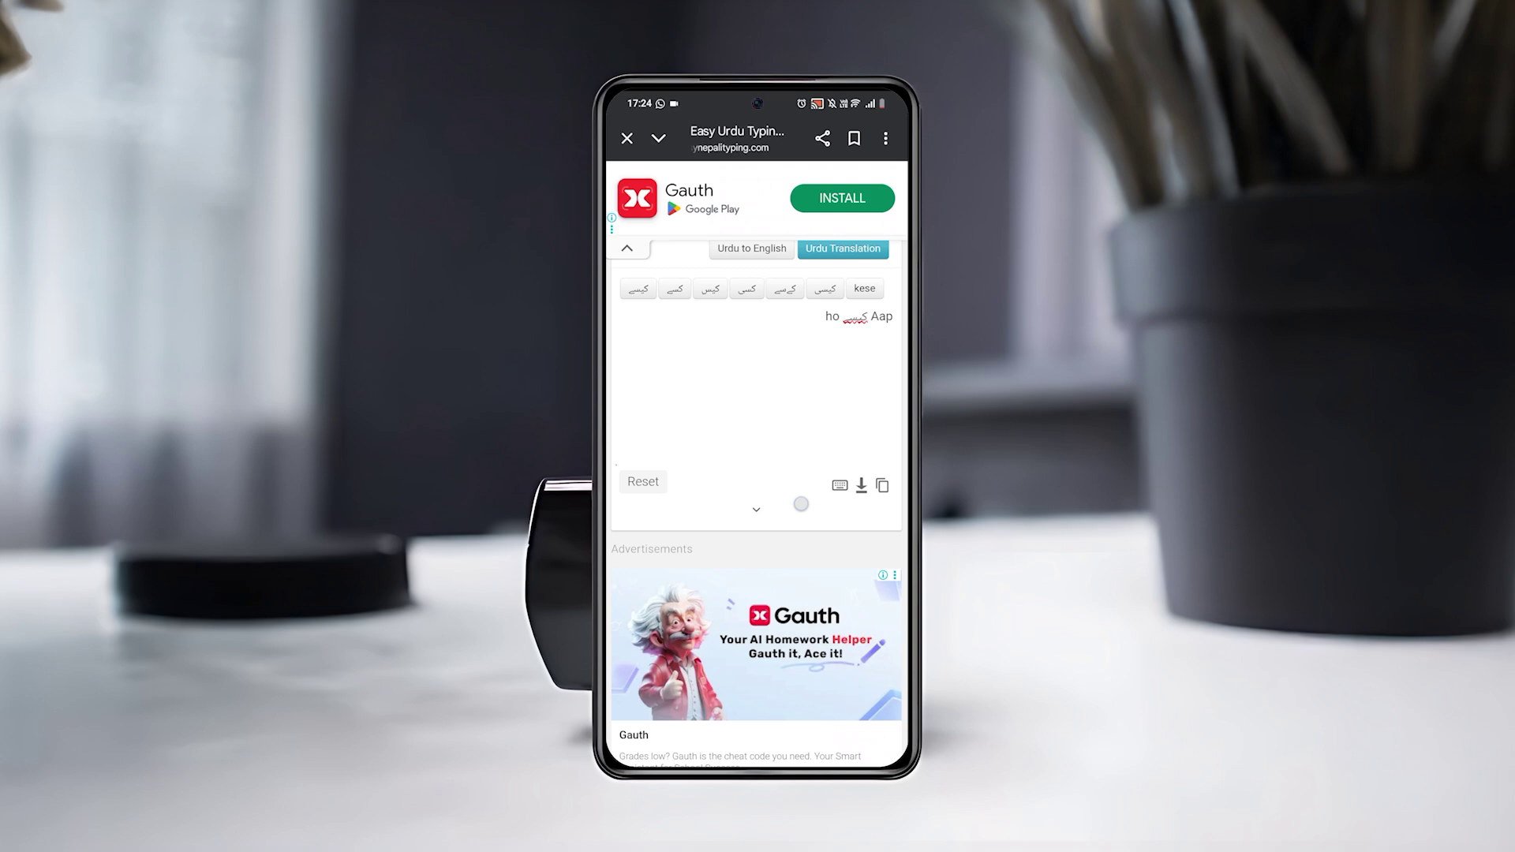
scroll(801, 504, "down", 5)
scroll(757, 474, "up", 5)
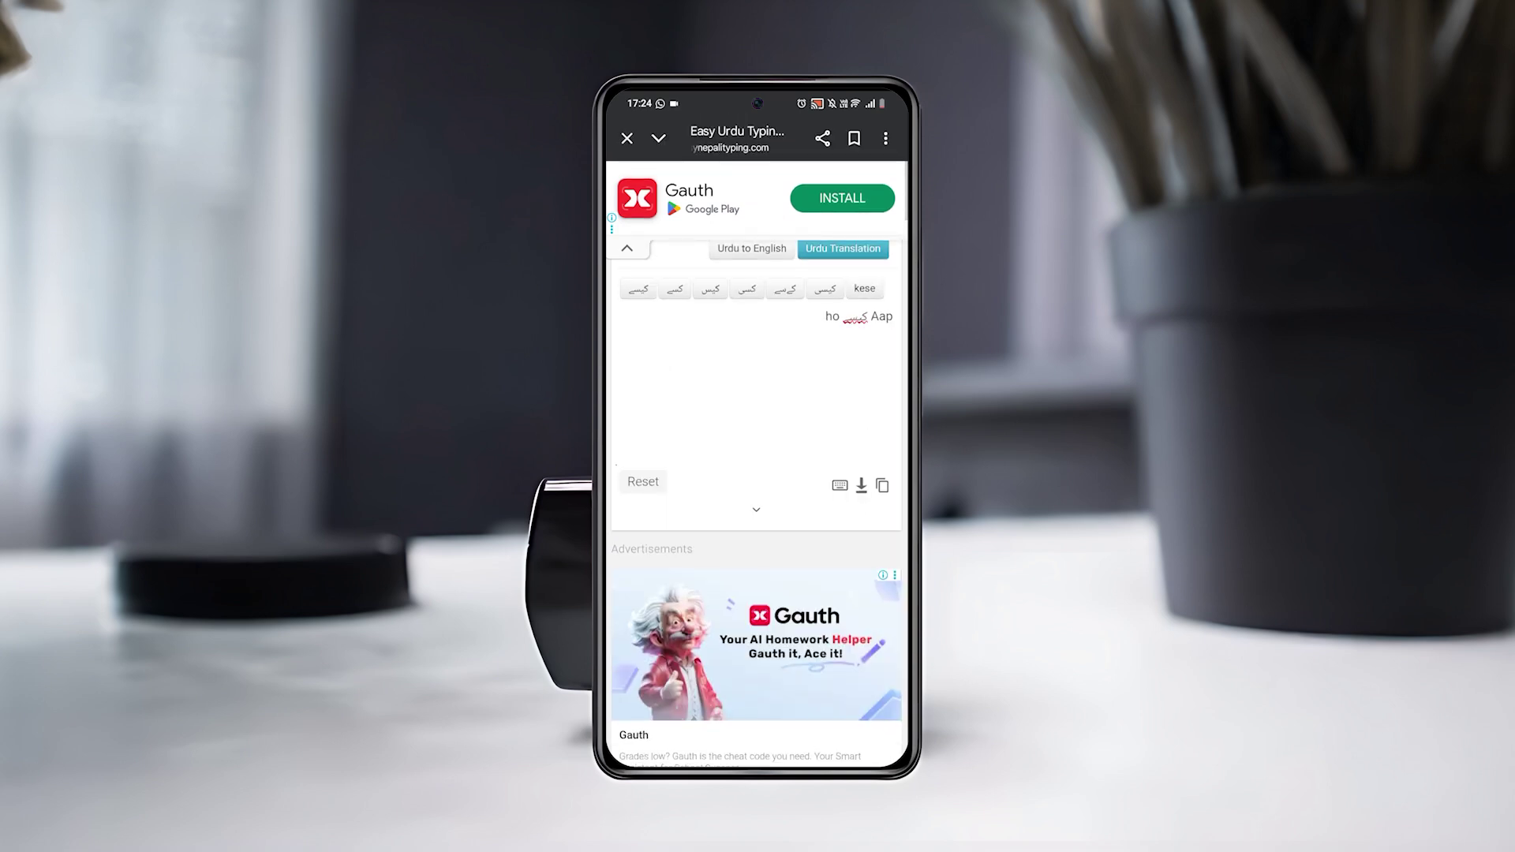